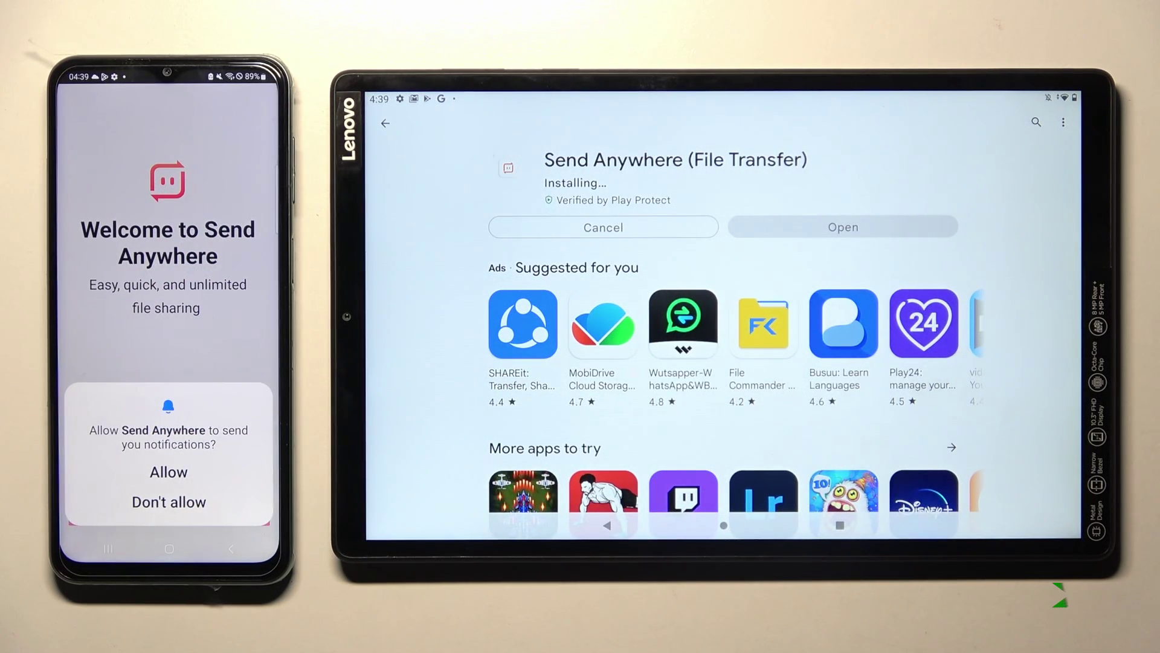
# Launch Send Anywhere on the tablet, accept the terms and allow photo and media access.
pyautogui.click(844, 226)
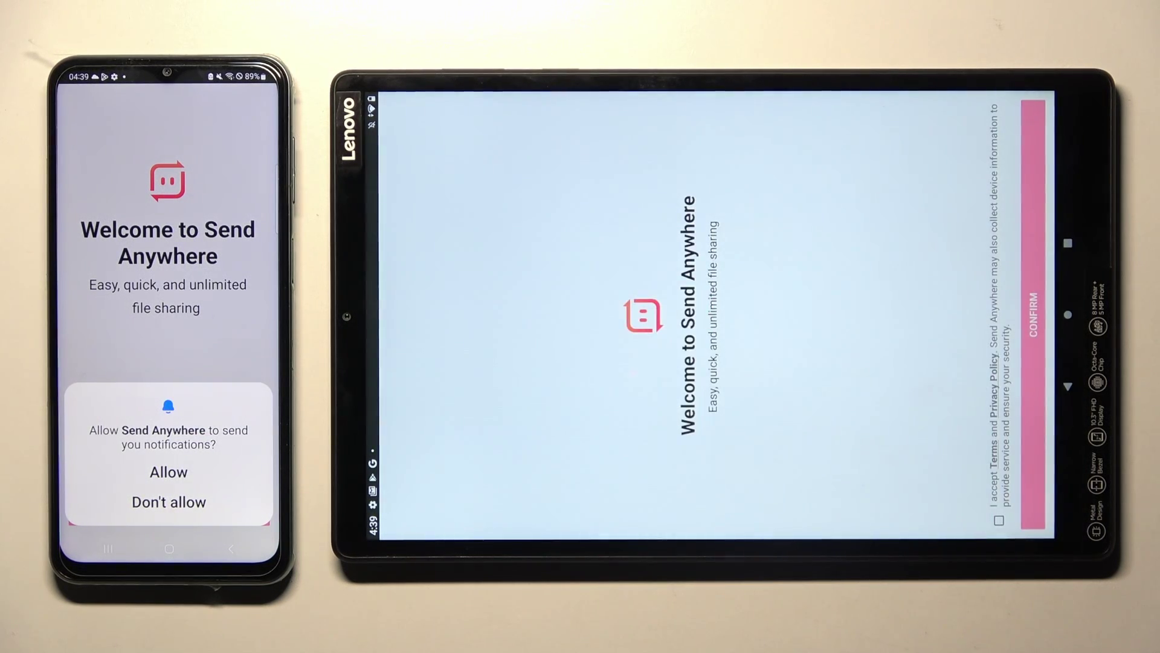
pyautogui.click(1000, 521)
pyautogui.click(1033, 313)
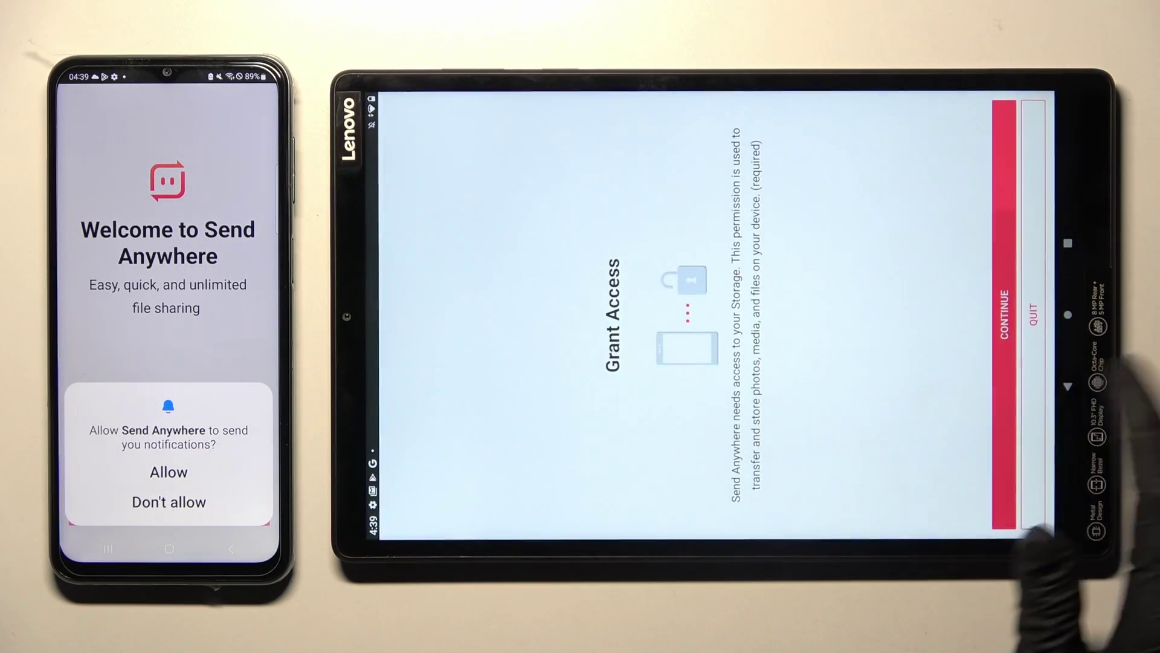
pyautogui.click(1004, 426)
pyautogui.click(741, 315)
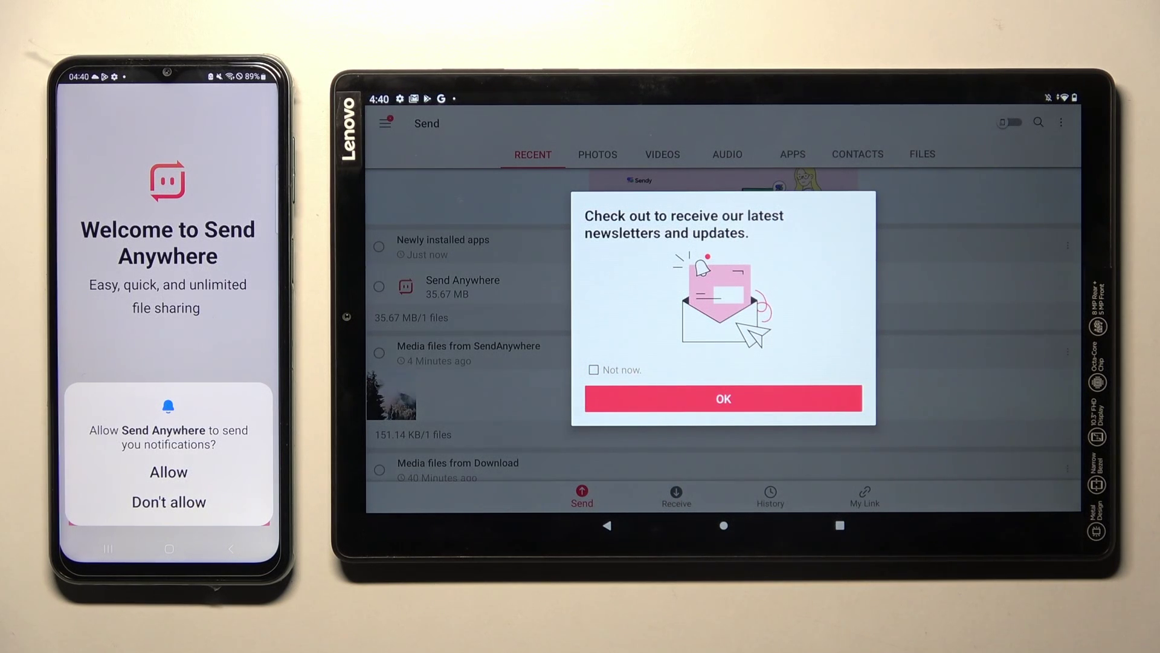
# Dismiss the tablet's newsletter prompt and allow notifications on the phone.
pyautogui.click(724, 399)
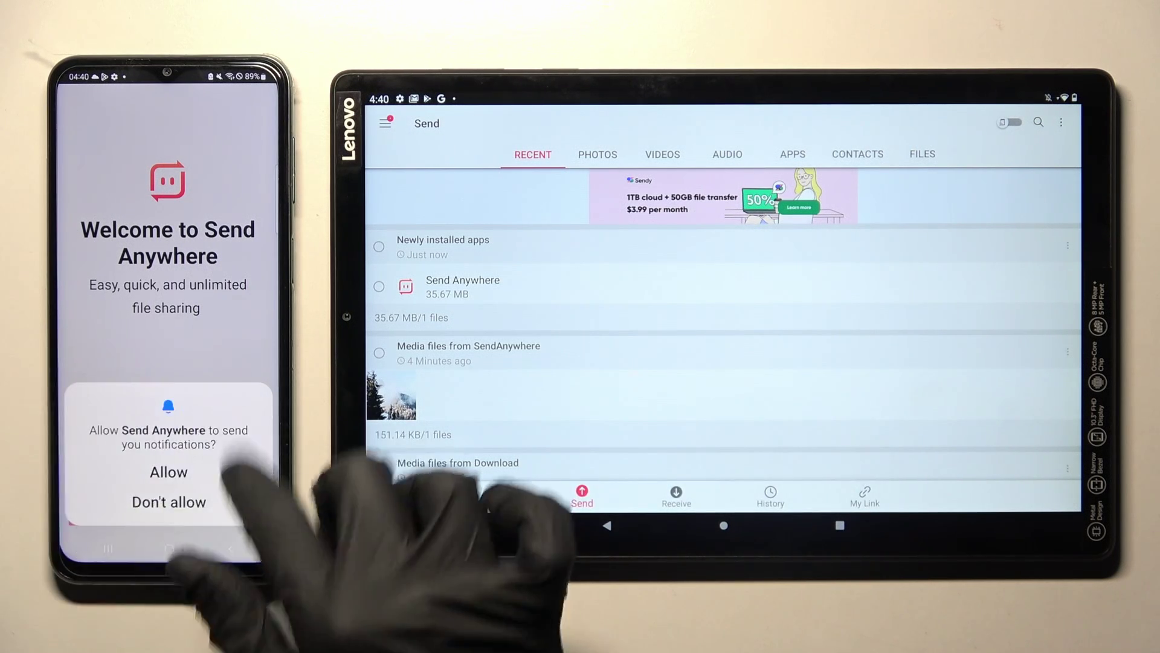
pyautogui.click(169, 472)
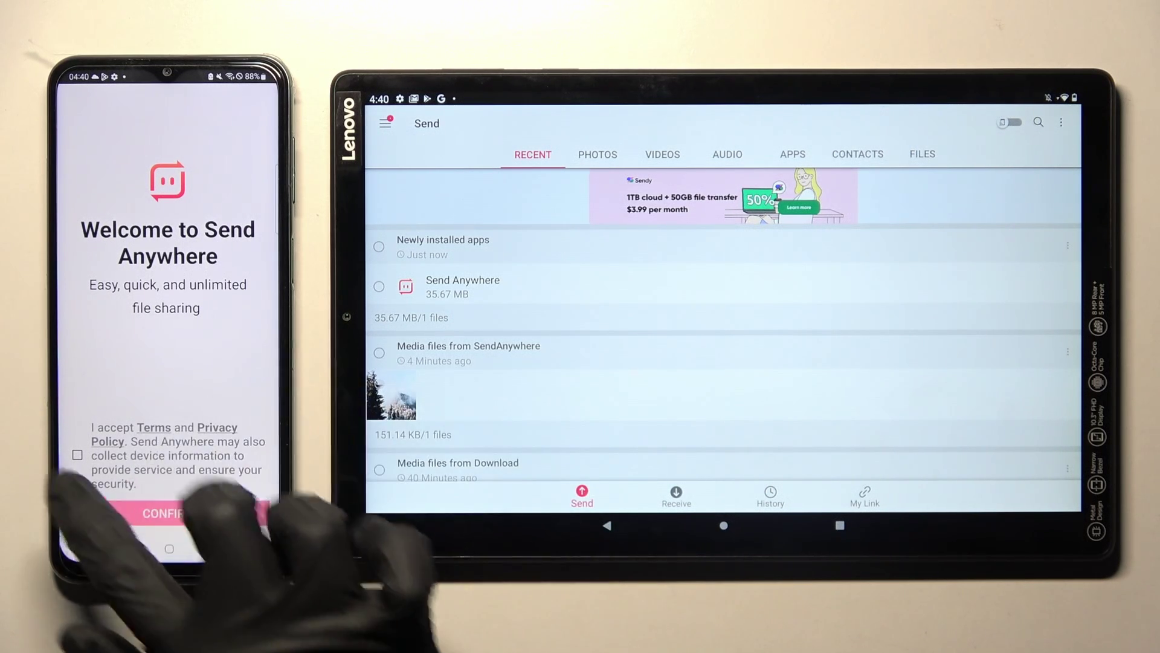
# On the phone, accept the terms, allow photo and media access and close the newsletter prompt.
pyautogui.click(168, 513)
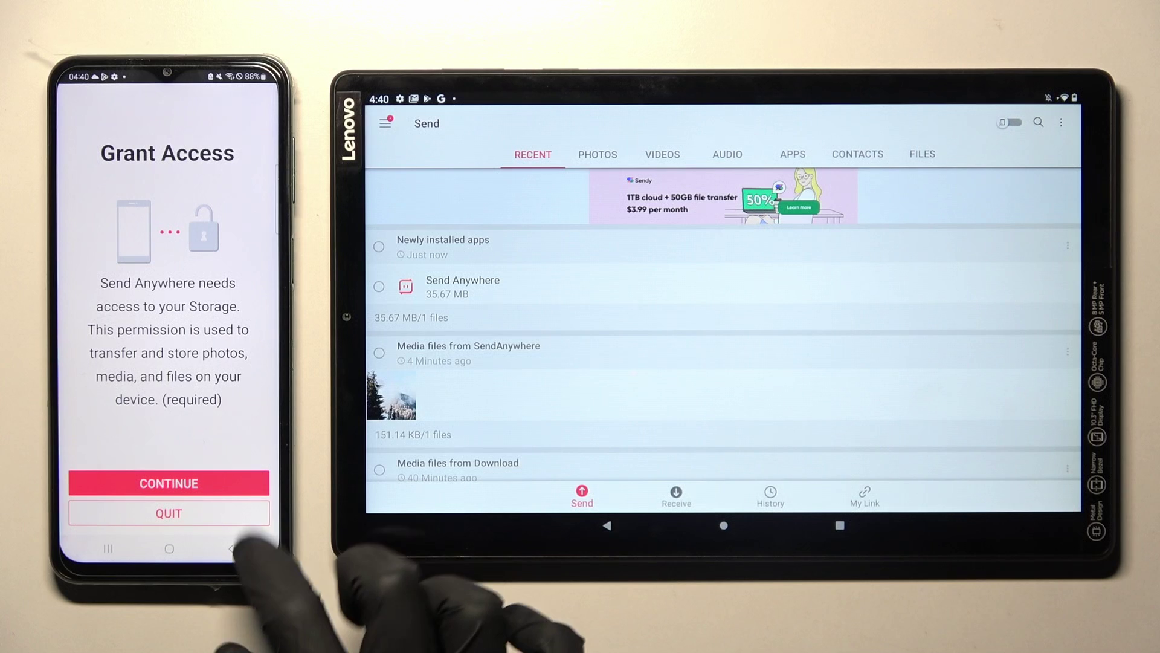
pyautogui.click(169, 483)
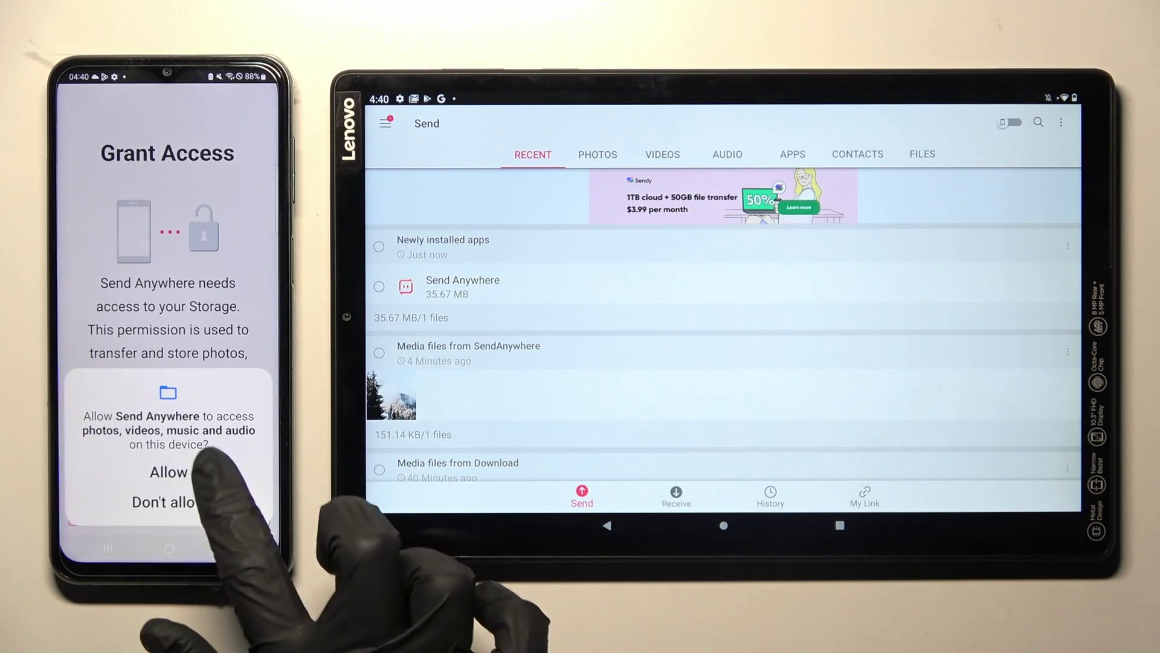
pyautogui.click(168, 476)
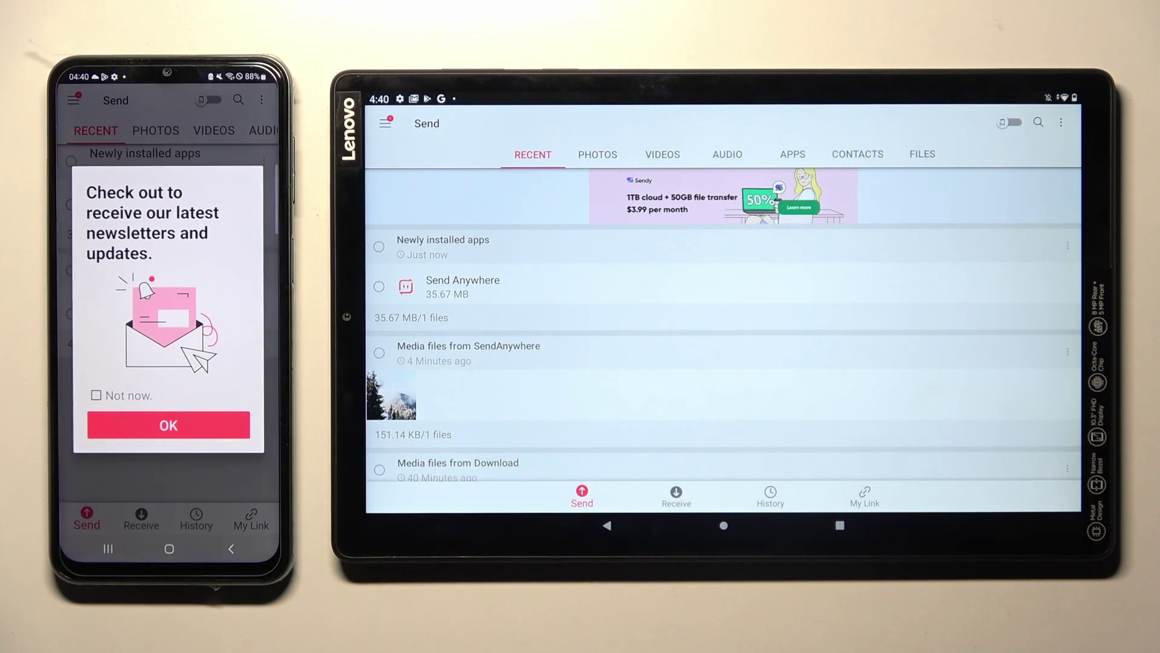
pyautogui.click(170, 426)
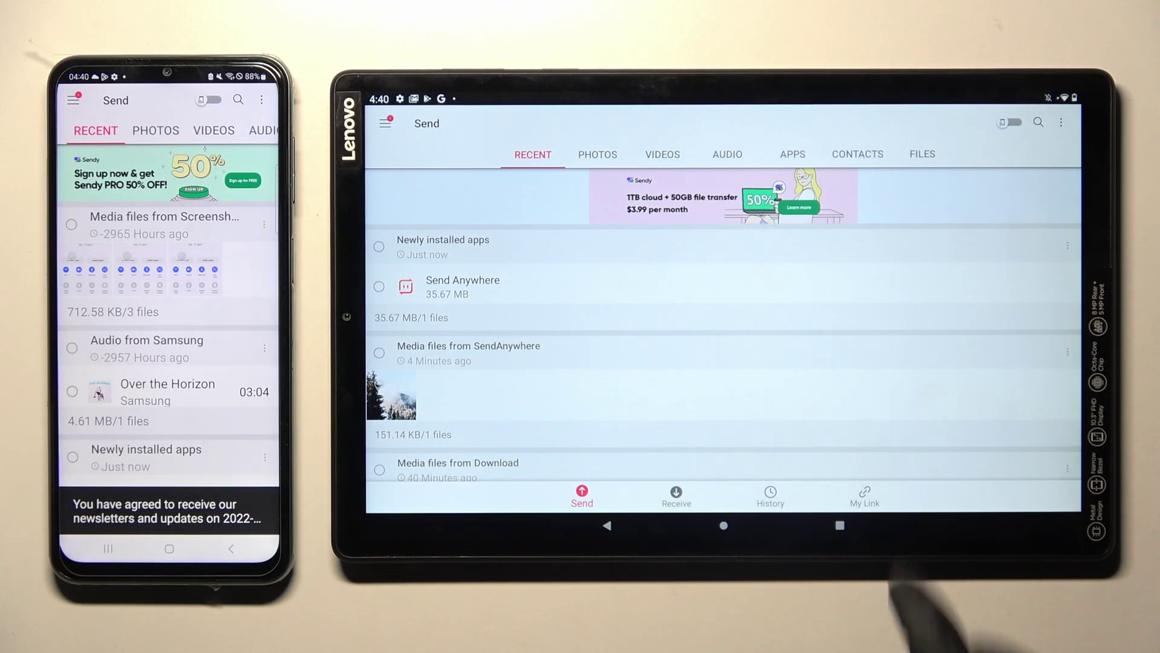
# Switch the tablet to receive by key; on the phone, select the audio file and screenshot group.
pyautogui.click(676, 495)
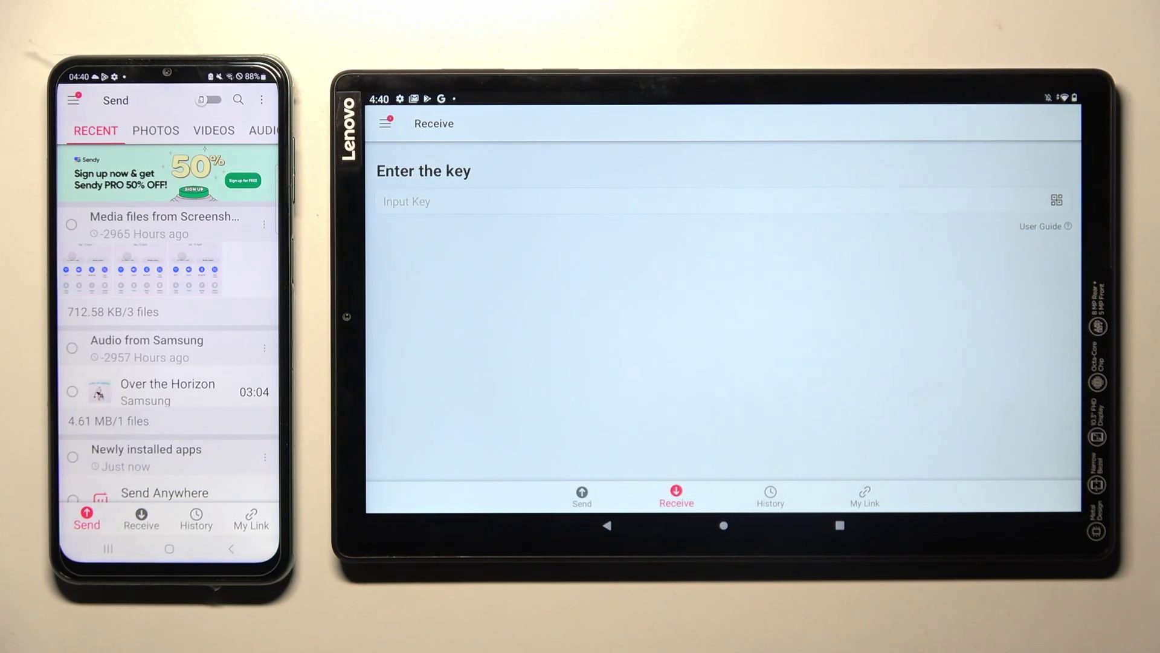
pyautogui.click(72, 347)
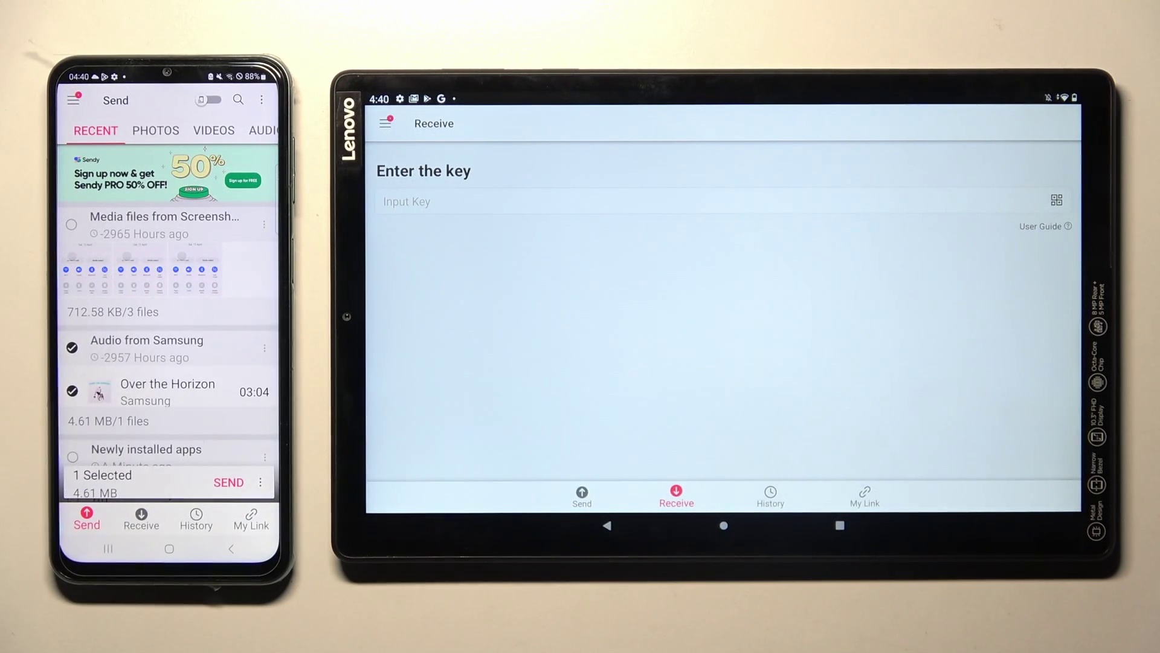
pyautogui.click(72, 224)
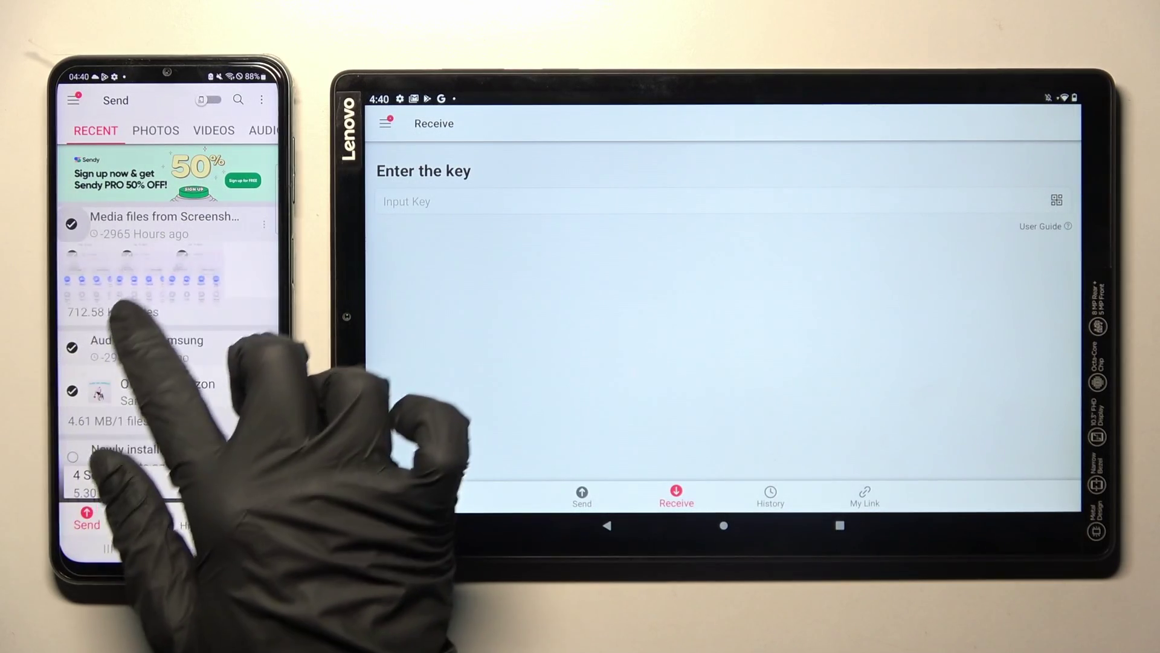
# On the phone's Photos view, clear other selections so only the snowy forest photo is checked.
pyautogui.click(154, 130)
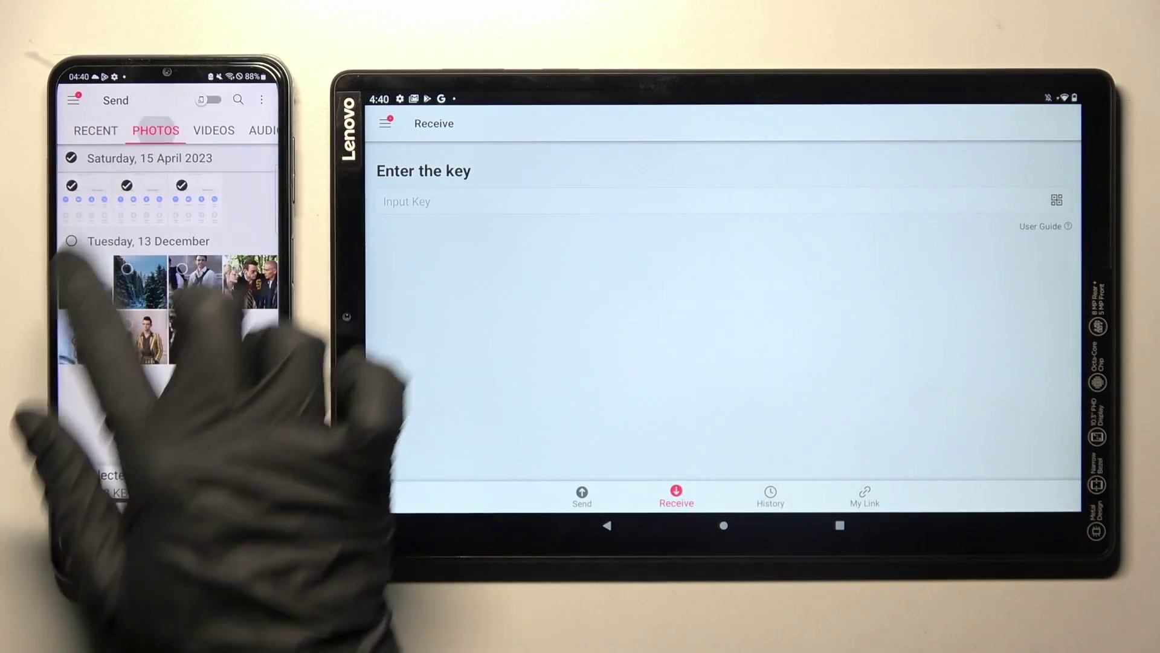
pyautogui.click(72, 240)
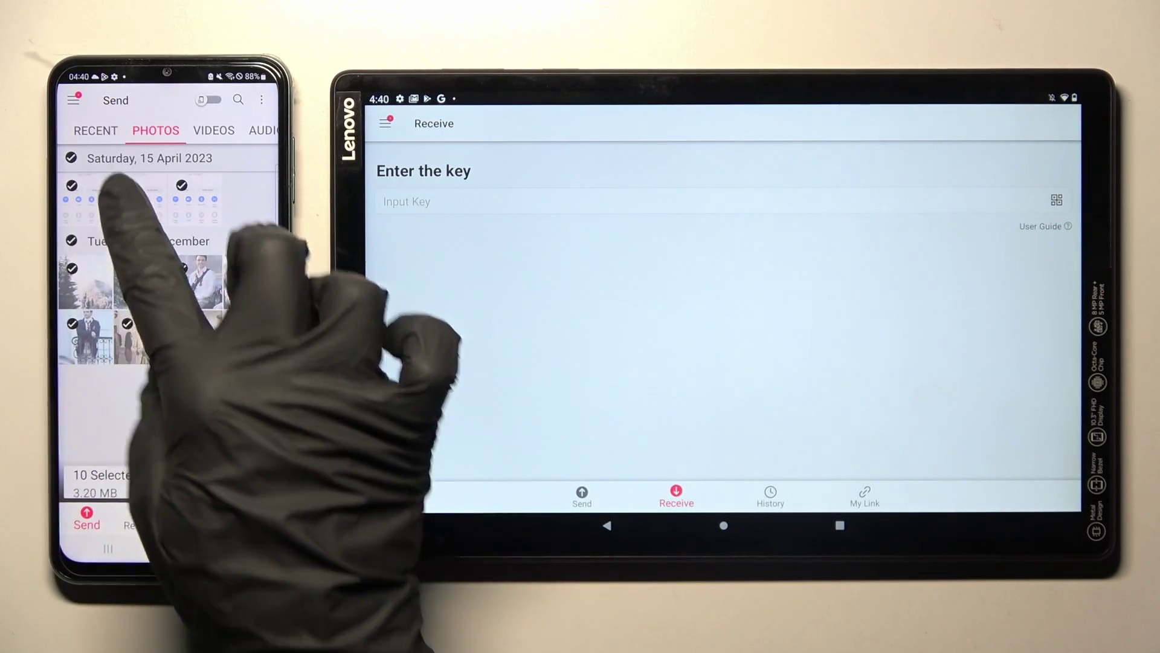
pyautogui.click(72, 158)
pyautogui.click(72, 241)
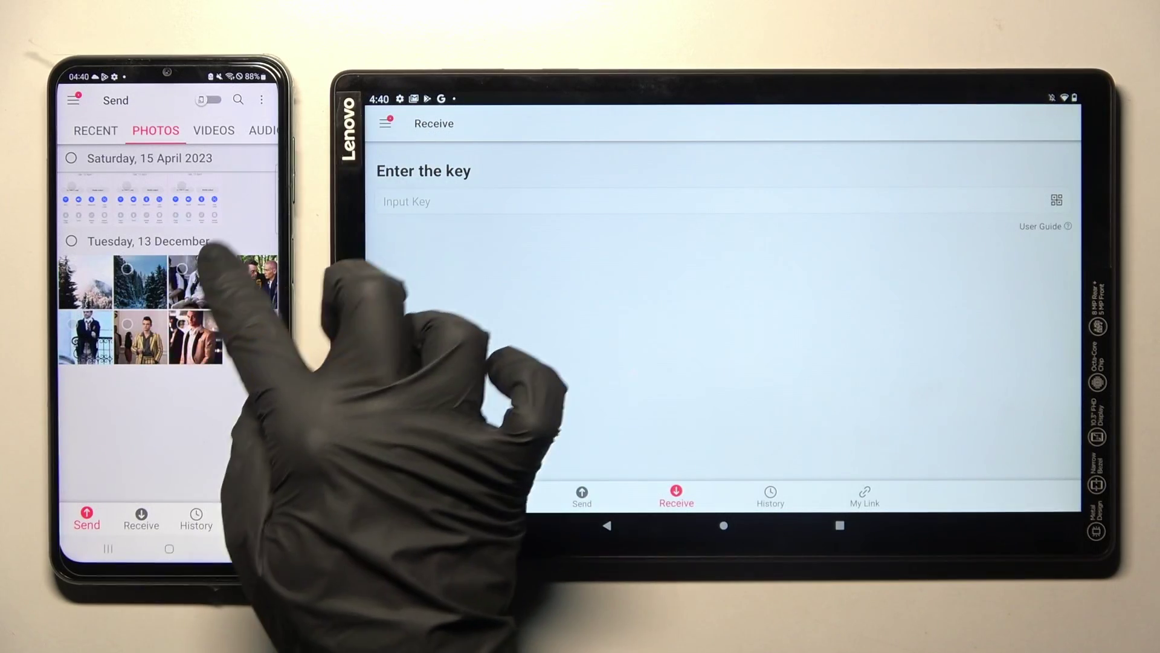
pyautogui.click(140, 282)
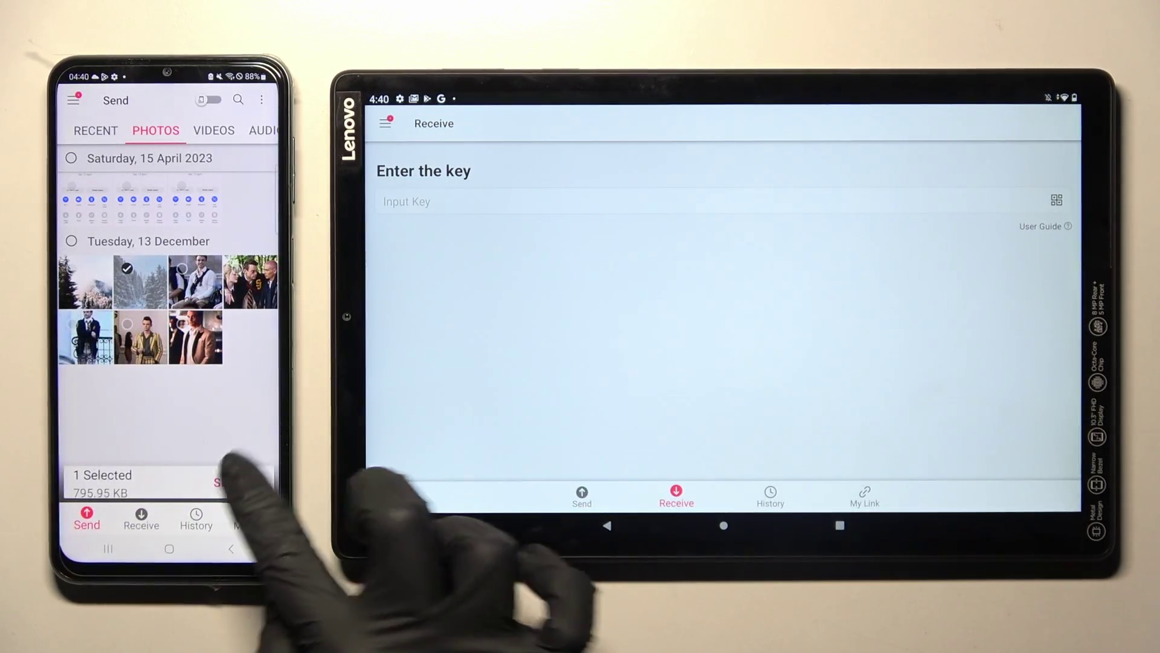
# Send the photo from the phone for key 433 548; allow camera for the tablet's QR scanner.
pyautogui.click(226, 482)
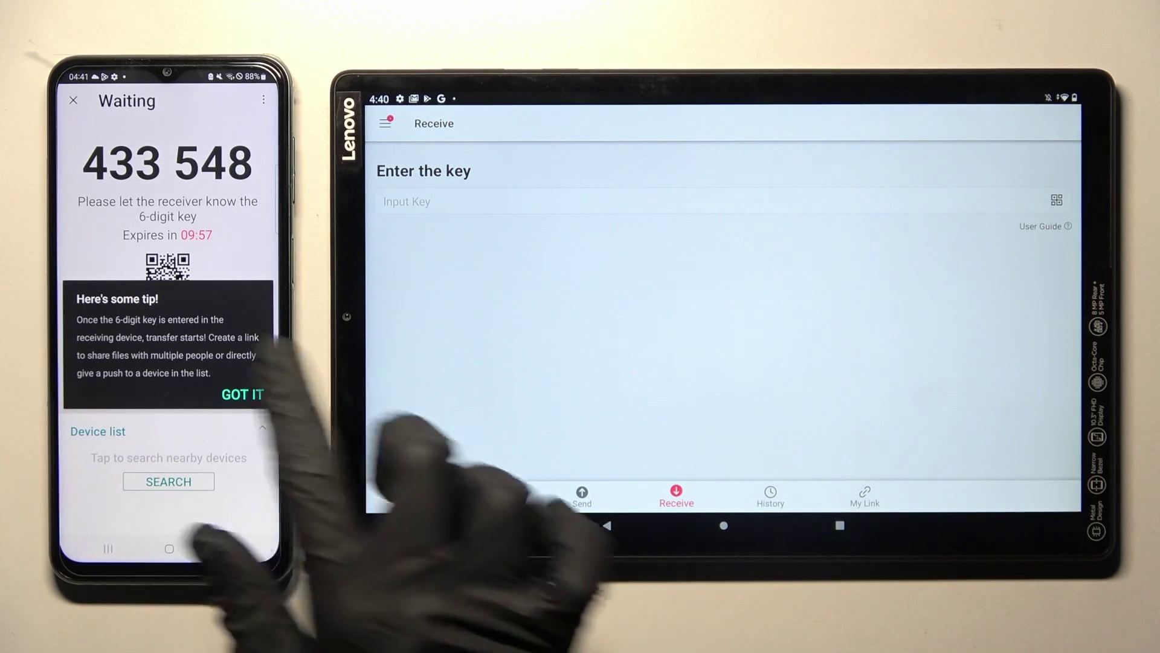
pyautogui.click(243, 395)
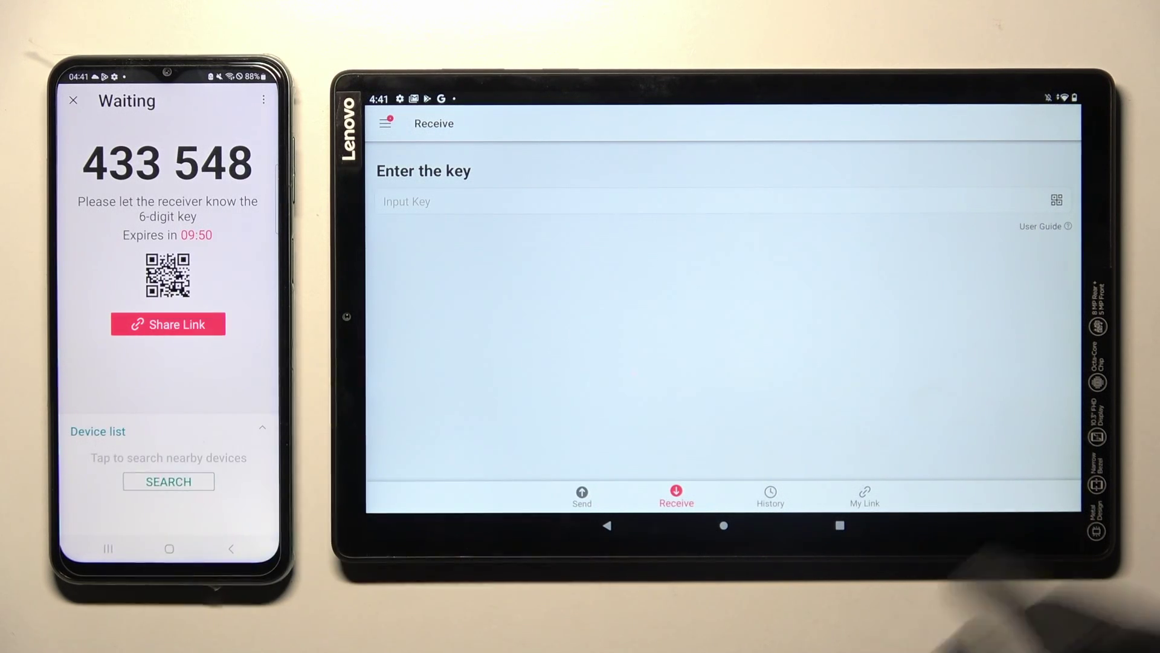
pyautogui.click(1056, 200)
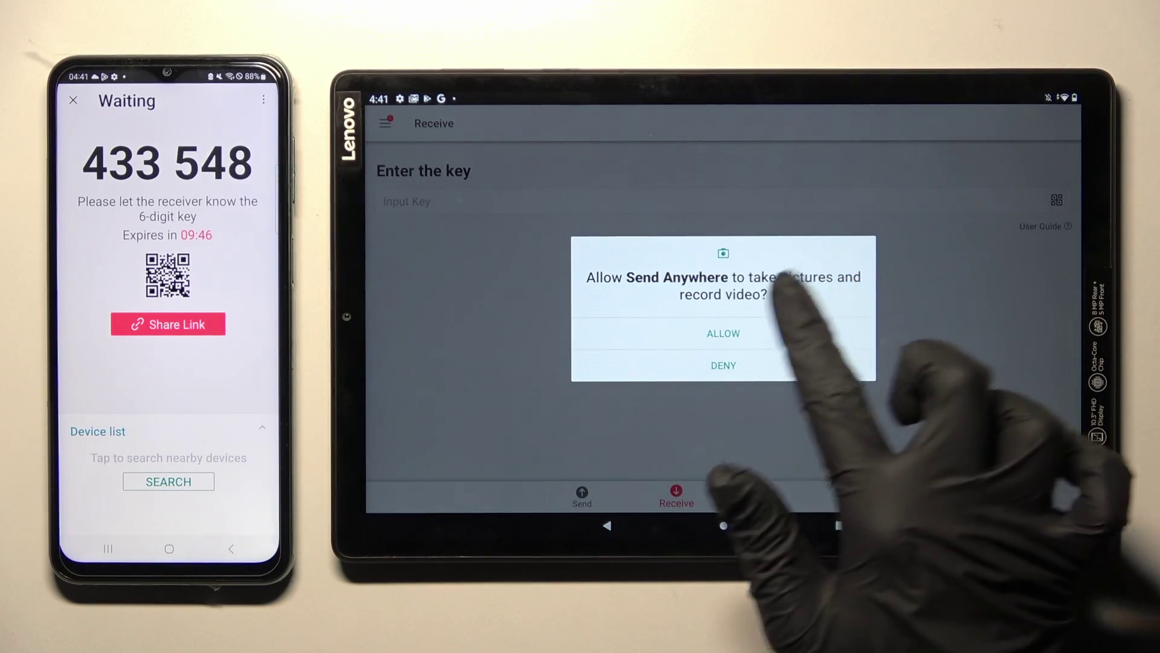
pyautogui.click(743, 333)
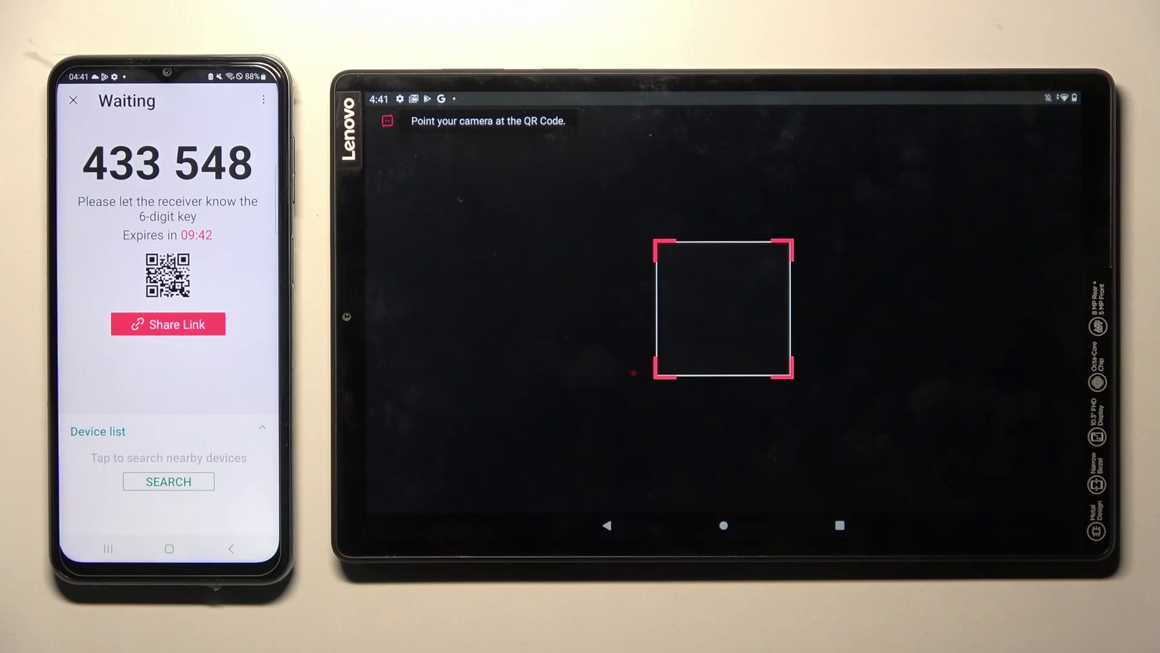
# Enter key 433548 on the tablet and submit it to receive the photo.
pyautogui.click(606, 525)
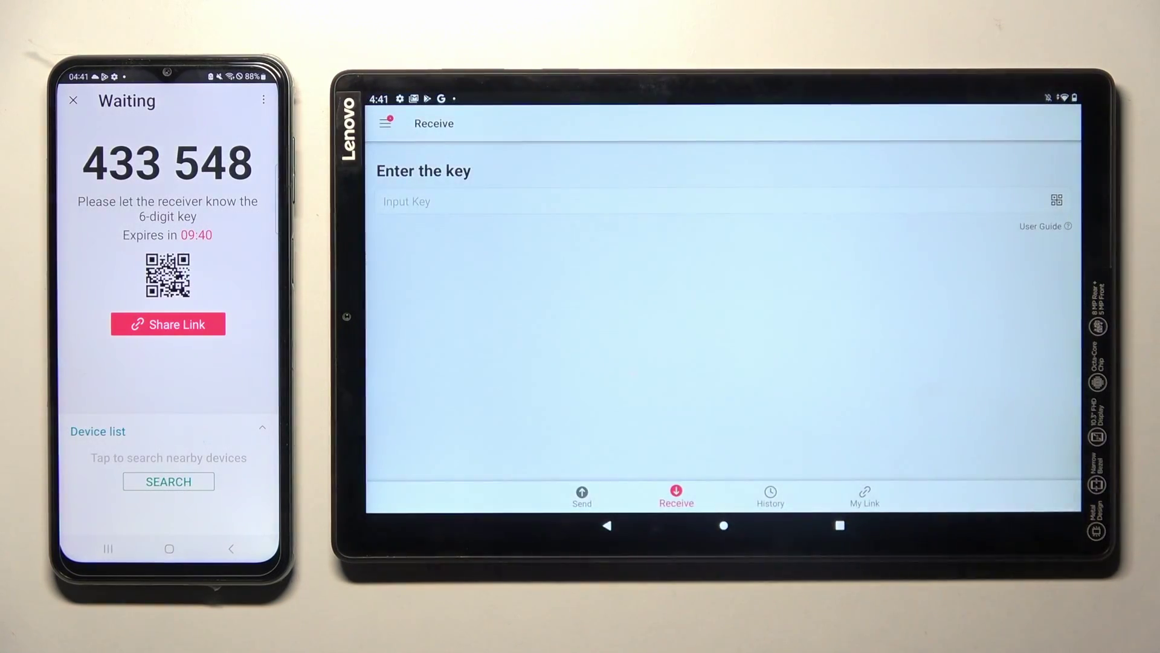
pyautogui.click(507, 201)
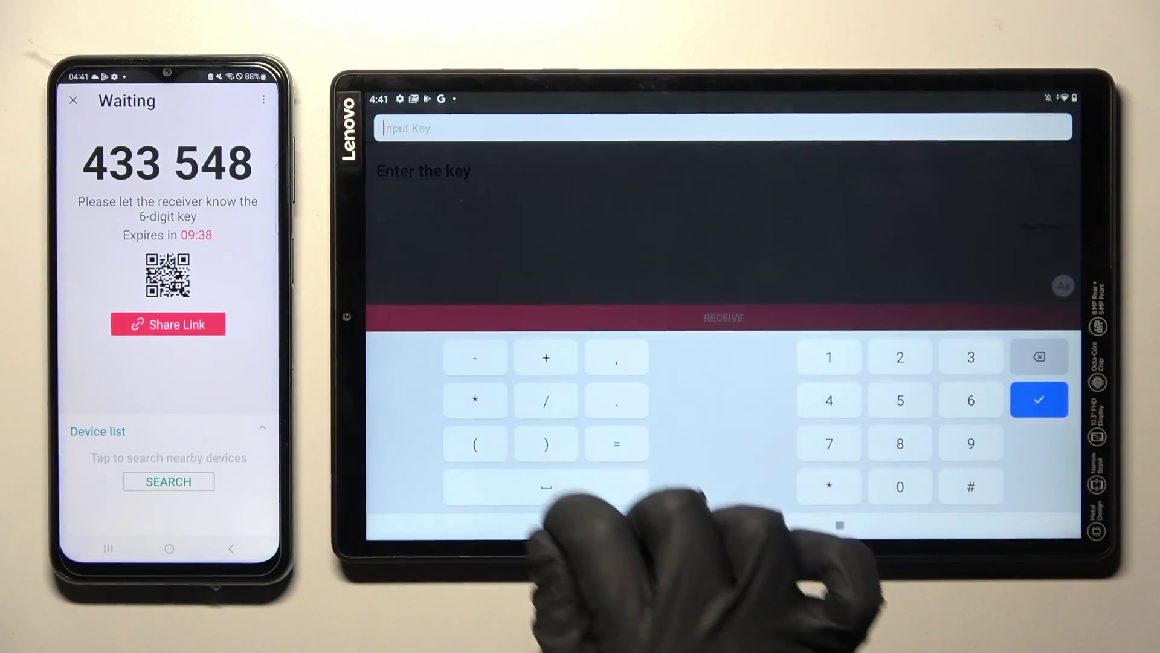
pyautogui.click(828, 401)
pyautogui.write('433')
pyautogui.click(971, 357)
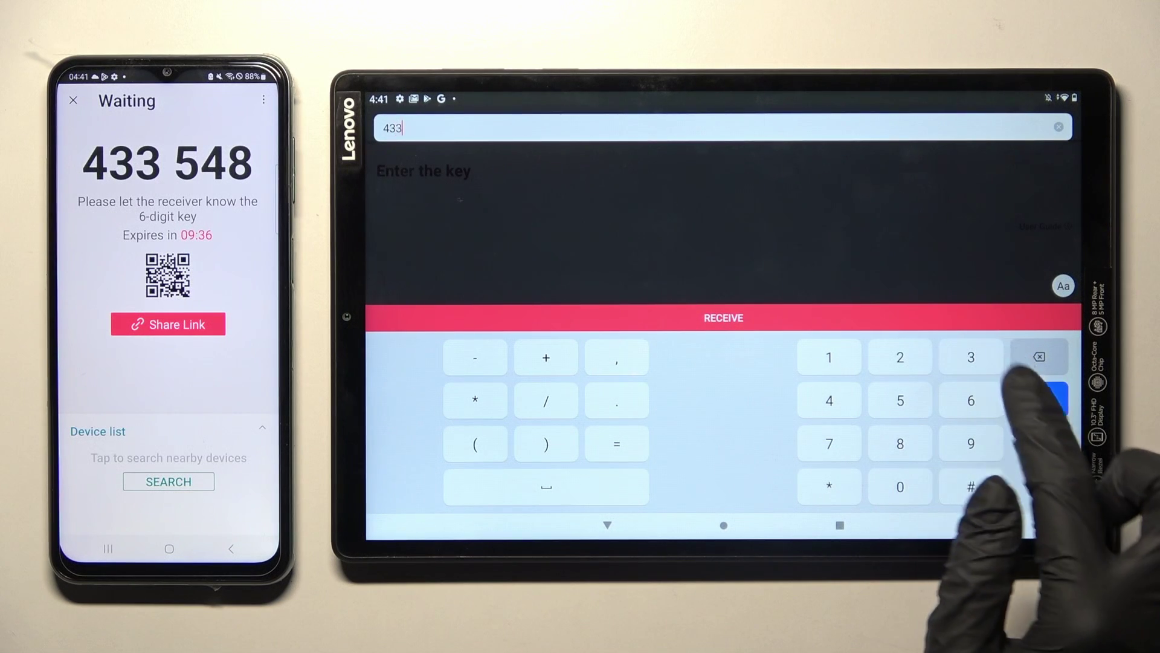
pyautogui.click(900, 400)
pyautogui.write('548')
pyautogui.click(828, 400)
pyautogui.click(900, 443)
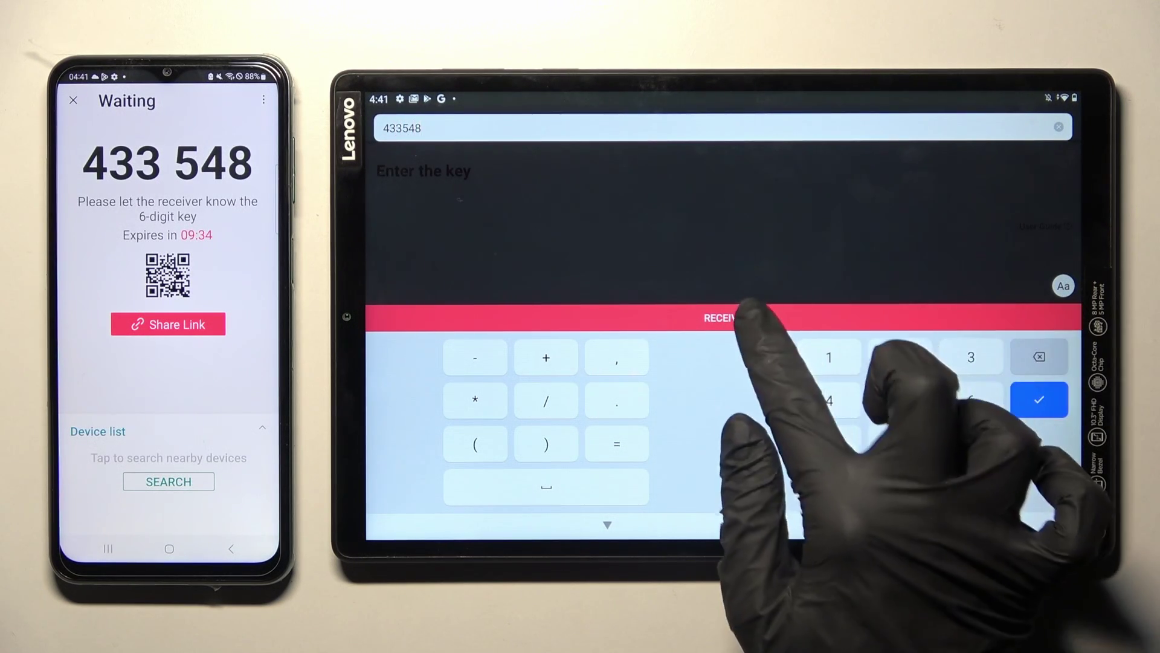
pyautogui.click(607, 525)
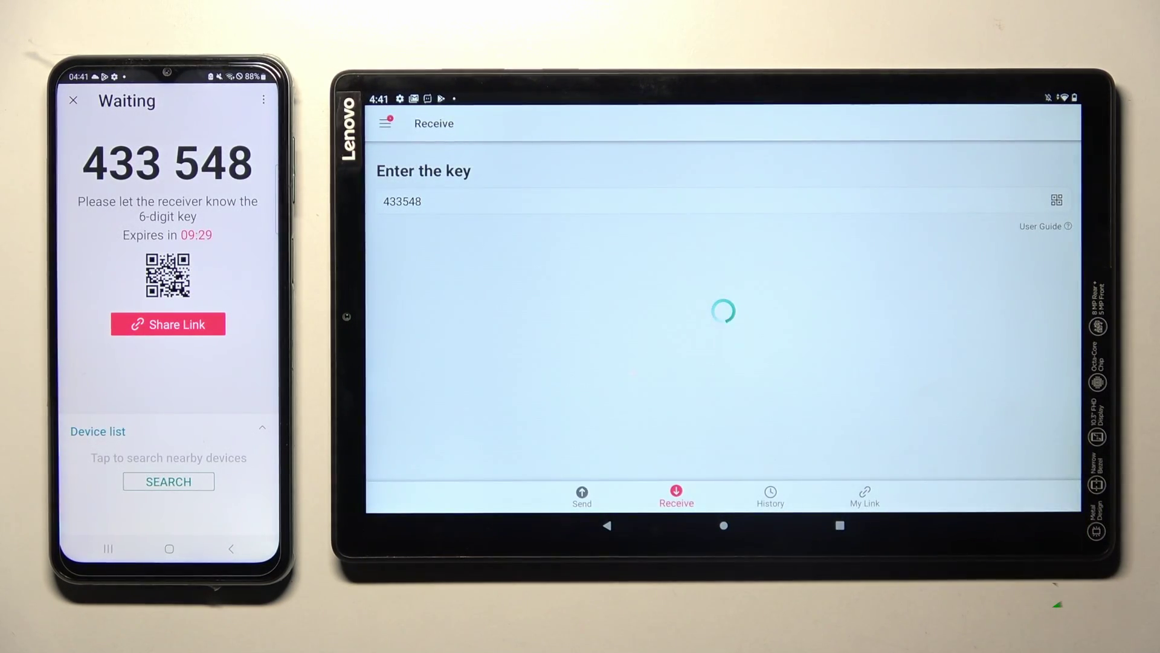